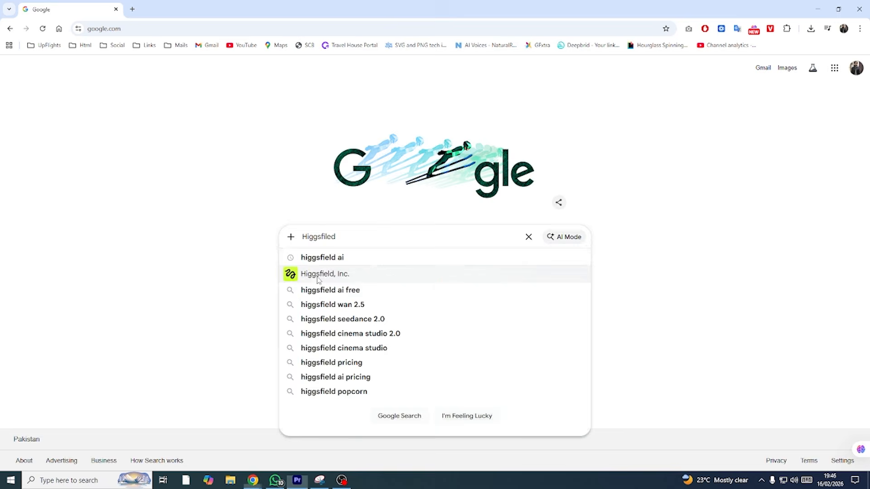
left_click(318, 277)
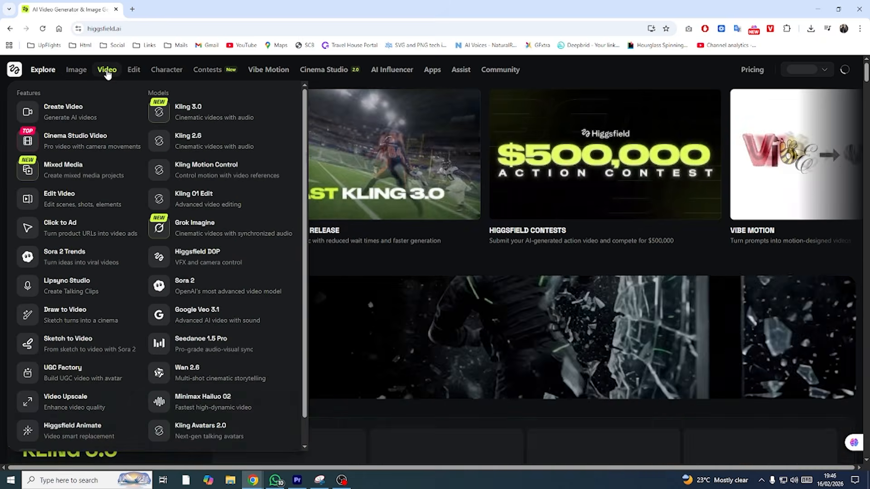
- Open Cinema Studio 2.0 and keep the generator in image mode
mouse_move(134, 71)
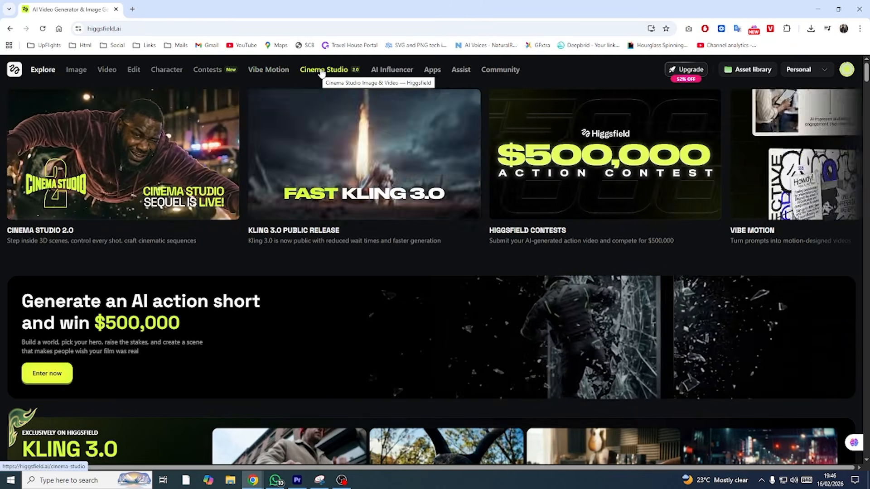
left_click(320, 72)
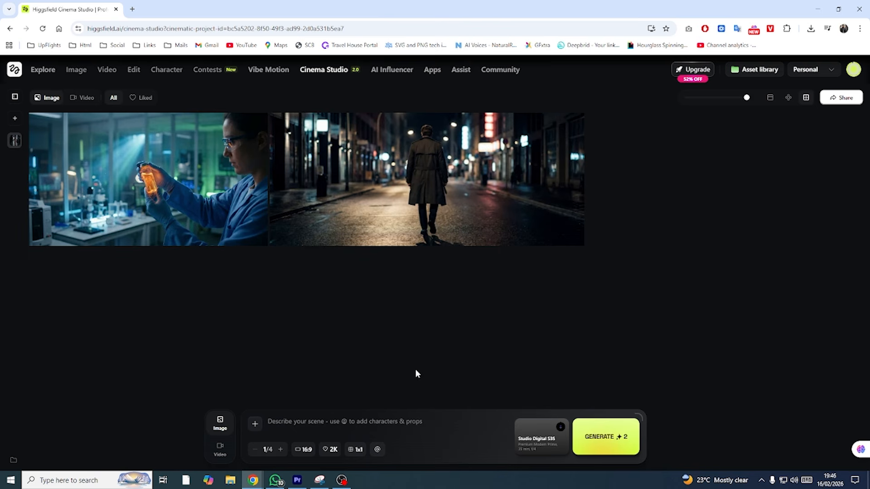
left_click(217, 452)
left_click(220, 427)
- Enter the scene prompt "A lone traveler standing on the edge of a cliff at sunset, wind moving through his coat, dramatic golden hour lighting."
key("alt+Tab")
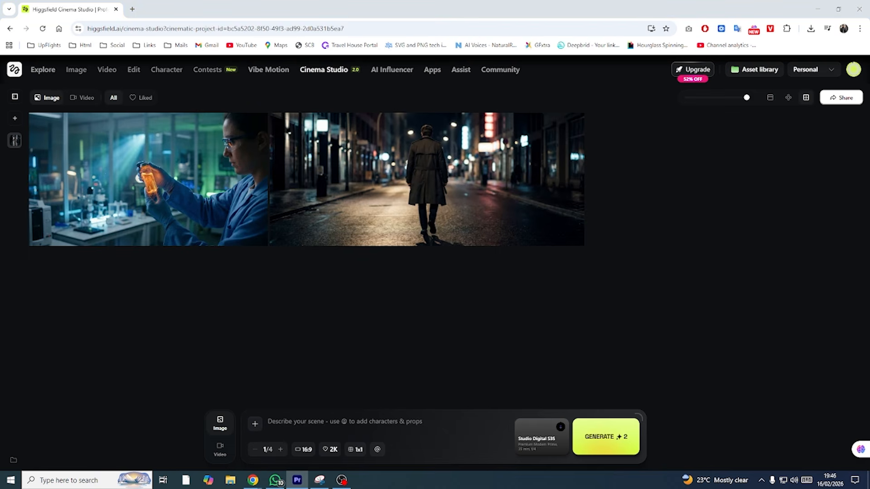
left_click(341, 428)
type("A lone traveler standing on the edge of a cliff at sunset, wind moving through his coat, dramatic golden hour lighting.")
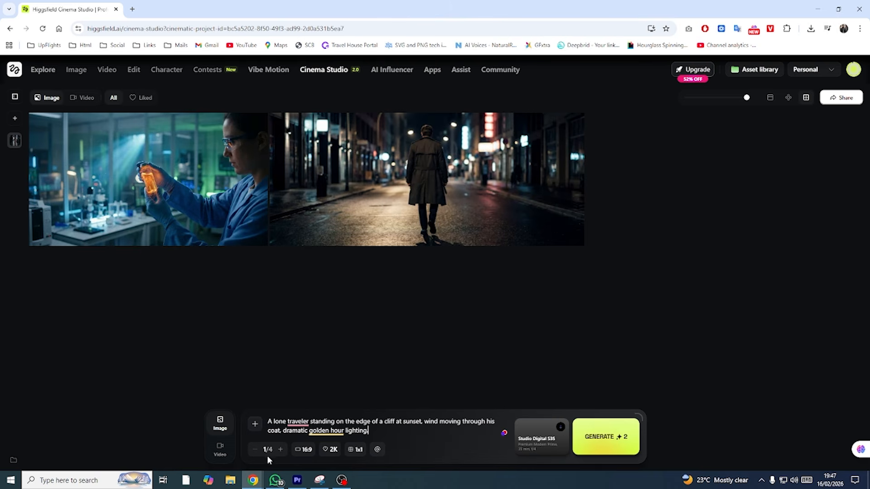
left_click(279, 449)
double_click(280, 449)
left_click(255, 450)
- Set the image resolution to 4K and the aspect ratio to 16:9
left_click(305, 450)
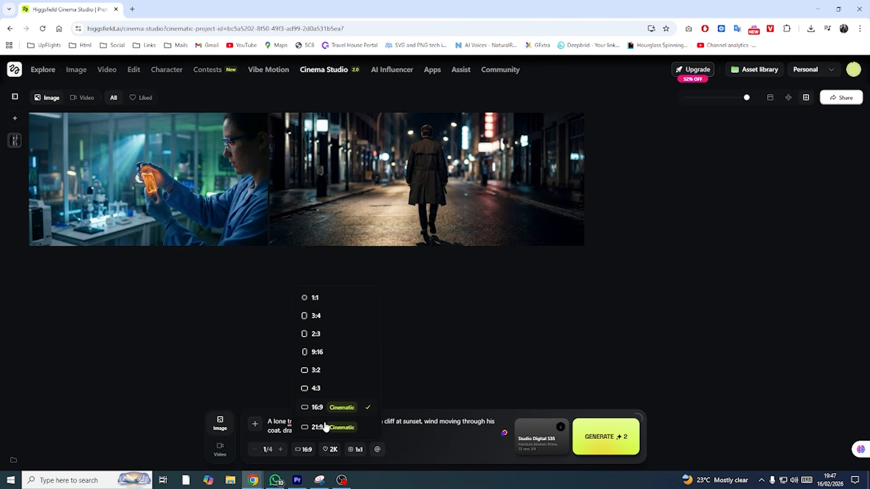
left_click(333, 449)
left_click(334, 450)
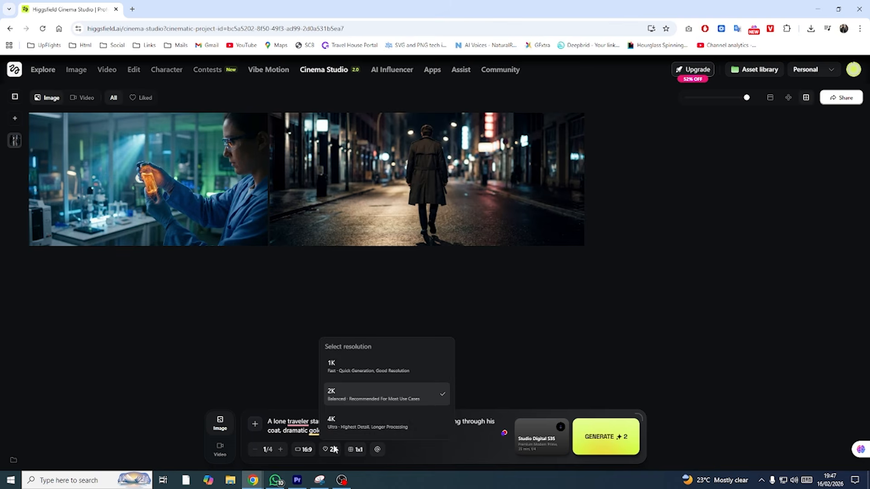
left_click(340, 422)
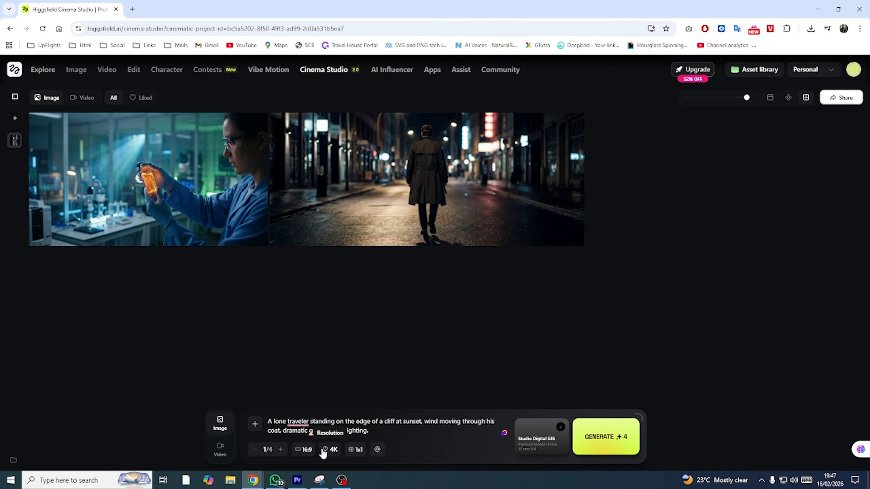
left_click(304, 449)
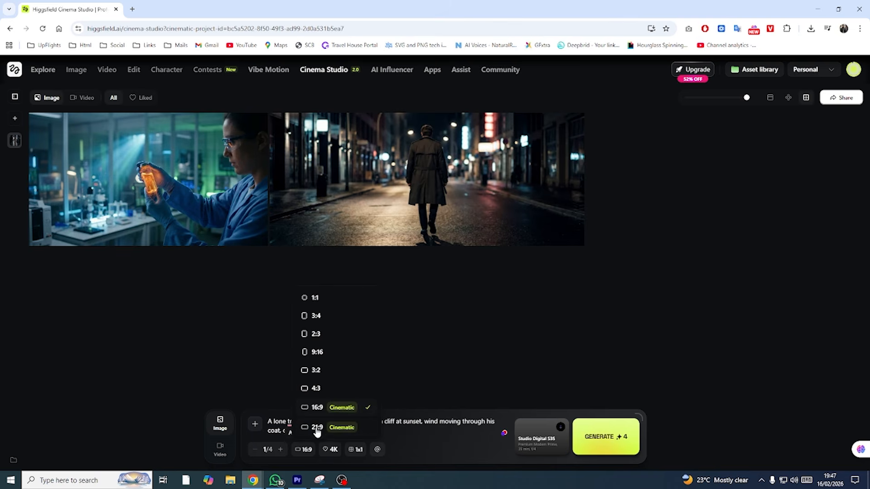
left_click(333, 408)
- Look over the grid generation sizes and the camera setup options for the image
left_click(333, 450)
left_click(356, 449)
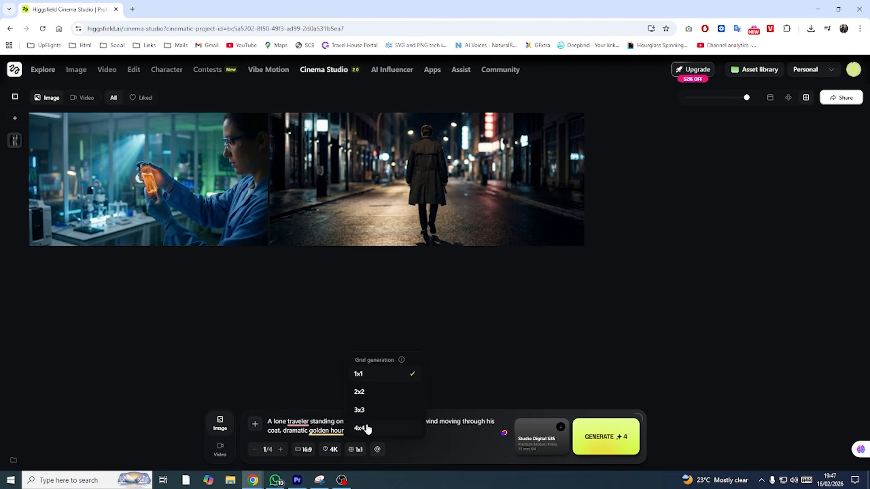
left_click(438, 434)
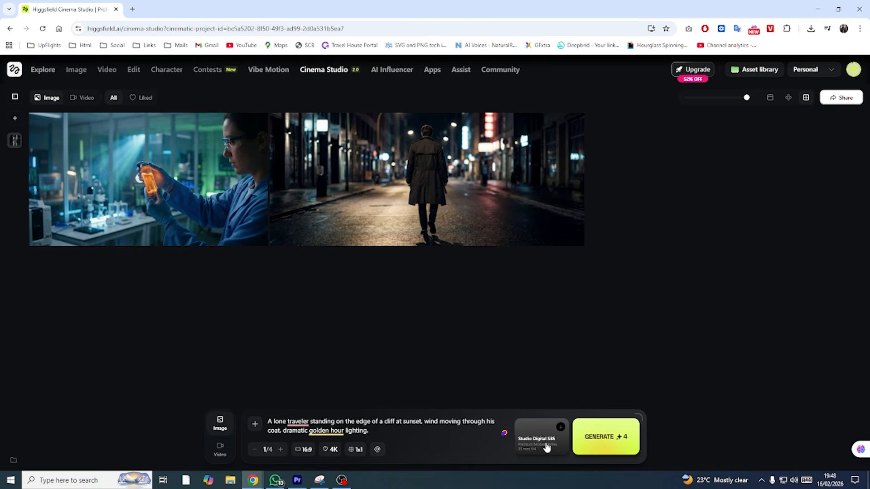
left_click(547, 446)
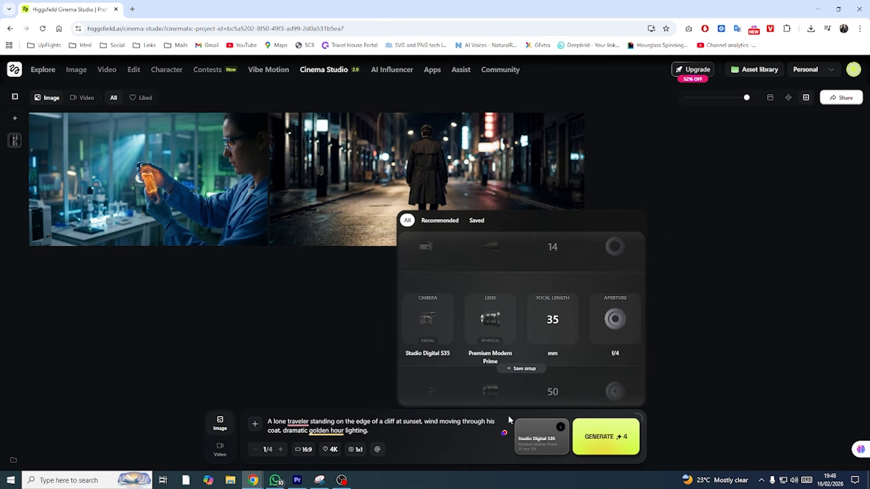
- Try to create a reference element by entering a character name and browsing the Downloads folder for its source image
left_click(378, 450)
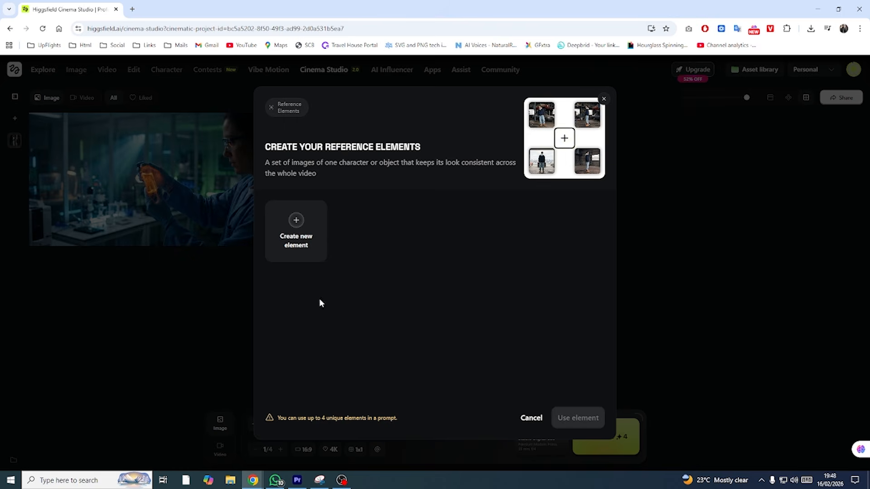
left_click(296, 236)
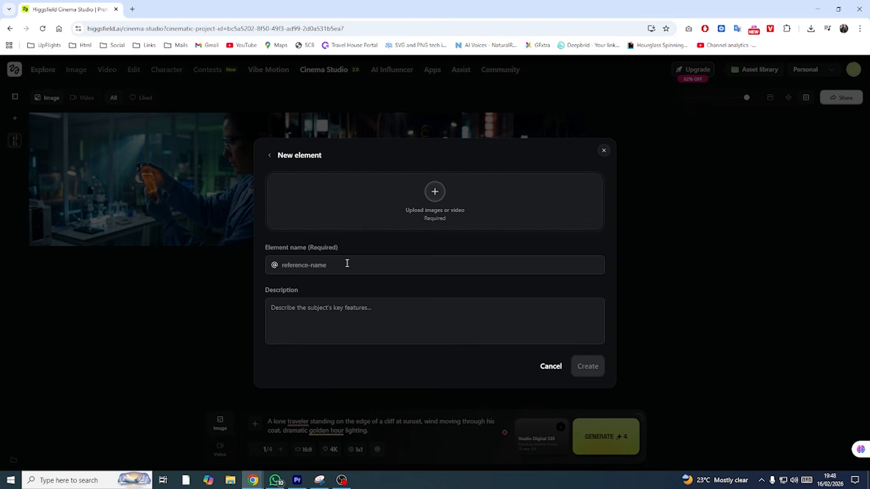
left_click(357, 261)
type("James")
left_click(431, 315)
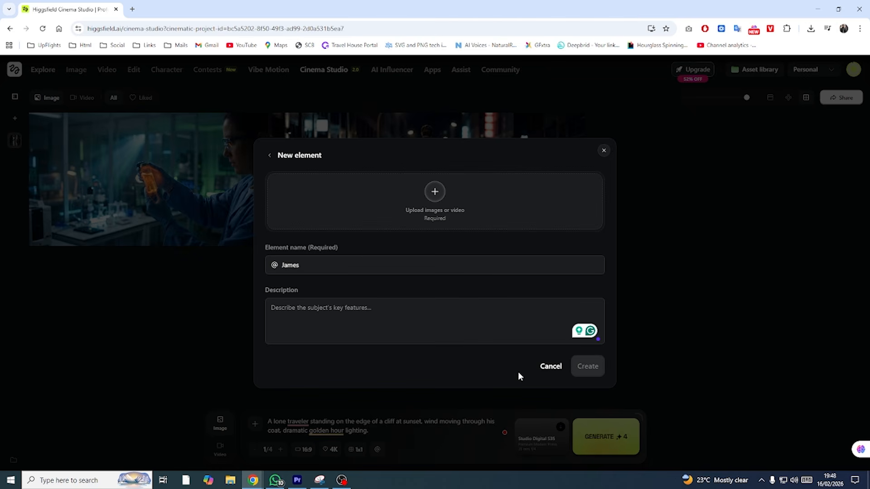
key("alt+Tab")
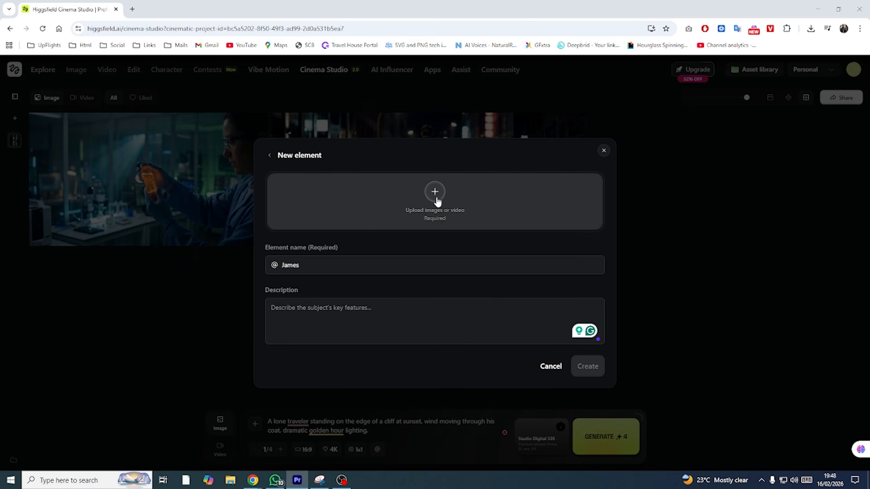
left_click(436, 199)
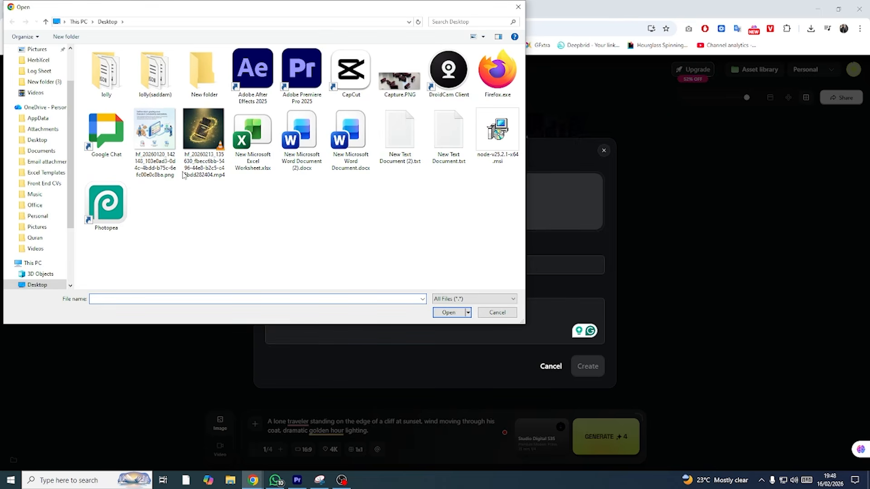
scroll(45, 109, "up", 2)
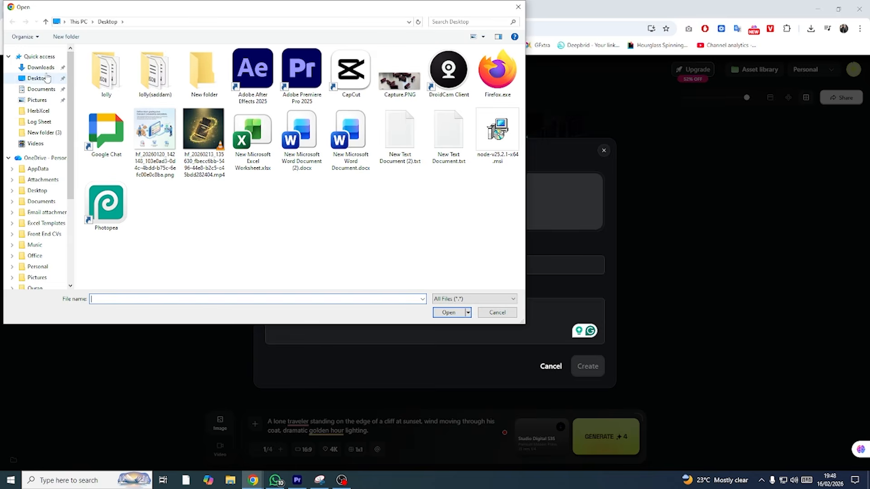
left_click(42, 67)
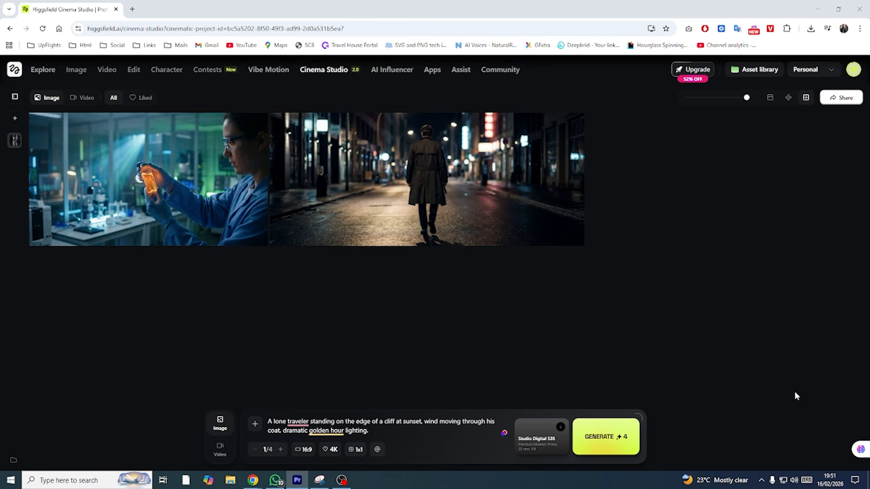
- Set the camera to Classic 16mm Film and the lens to Warm Cinema Prime
left_click(537, 439)
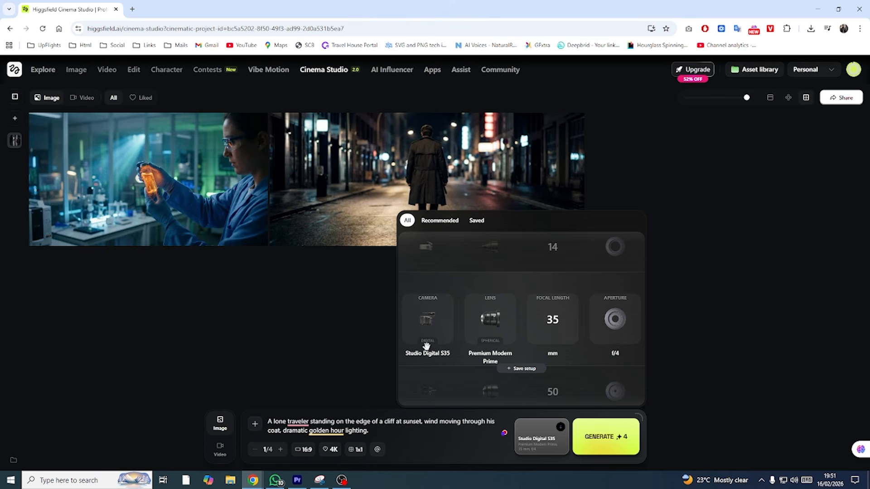
left_click_drag(429, 335, 433, 305)
left_click_drag(437, 335, 436, 297)
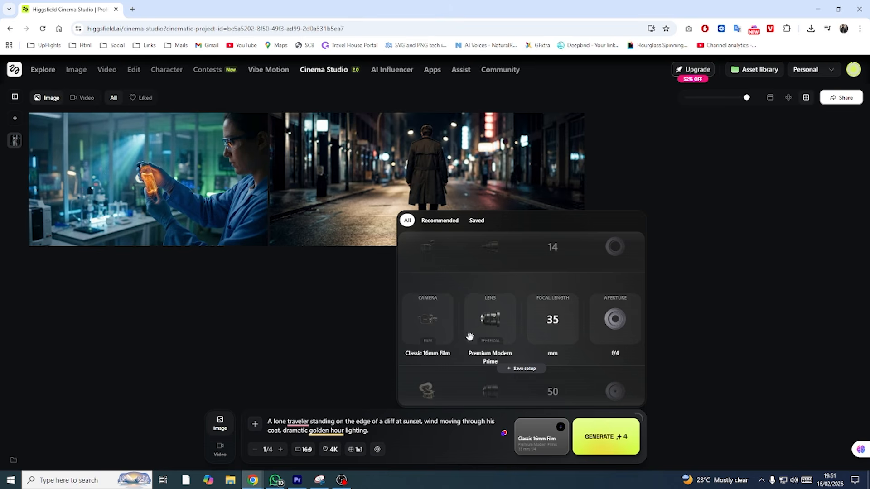
left_click_drag(486, 335, 494, 291)
left_click_drag(491, 324, 490, 264)
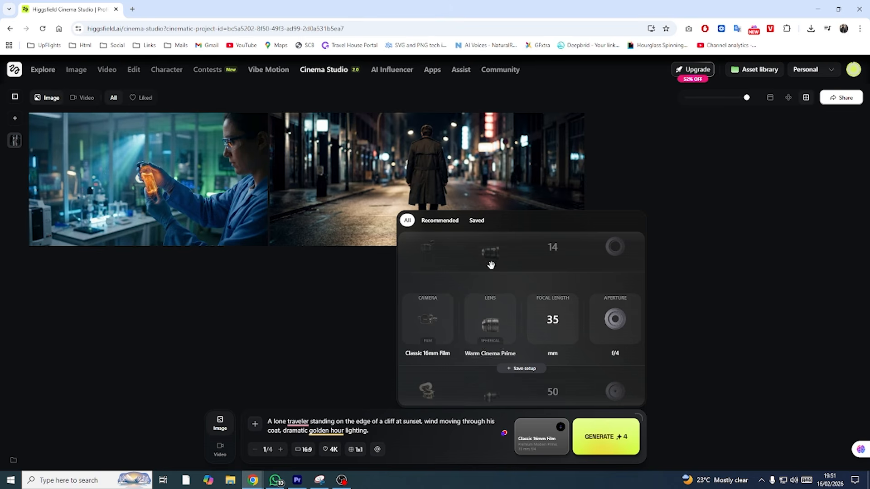
- Choose the Studio Digital S35 camera with 35 mm focal length and f/4 aperture, and generate the image
left_click_drag(549, 328, 553, 369)
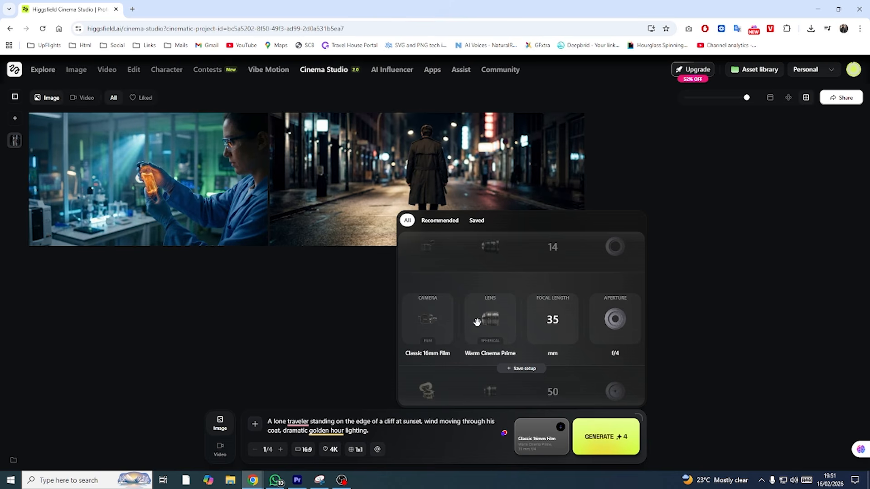
left_click_drag(613, 332, 609, 278)
left_click_drag(615, 310, 618, 355)
scroll(426, 323, "up", 1)
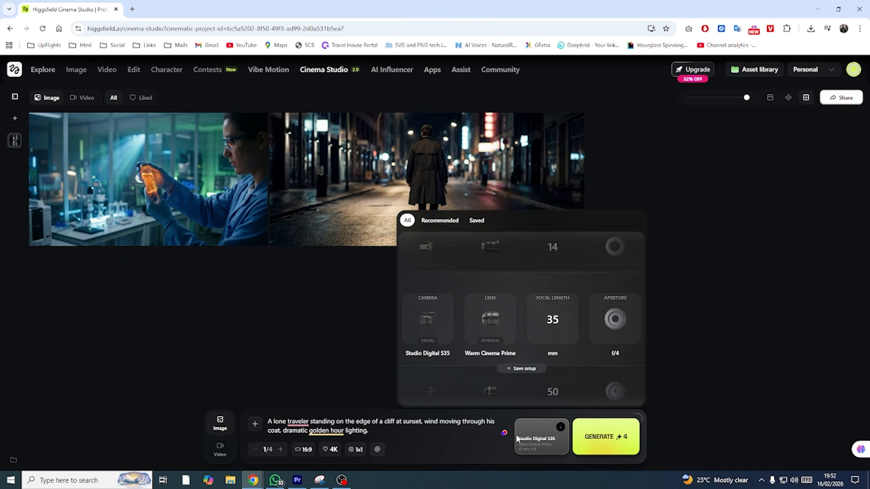
left_click(442, 439)
left_click(611, 446)
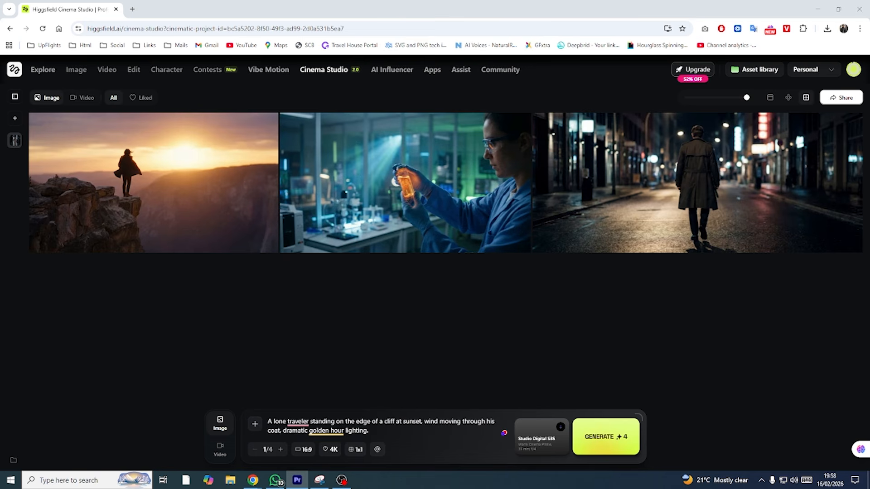
- Open the generated cliff sunset image in the large view to inspect it
left_click(178, 183)
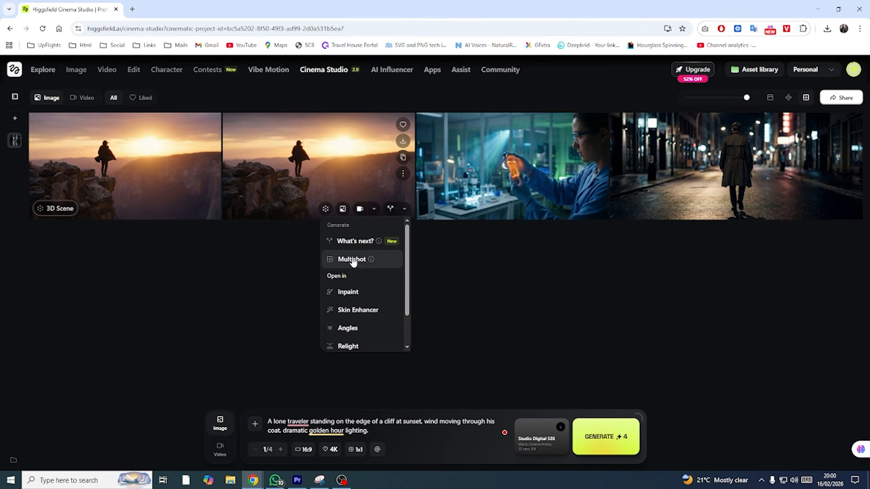
left_click(352, 258)
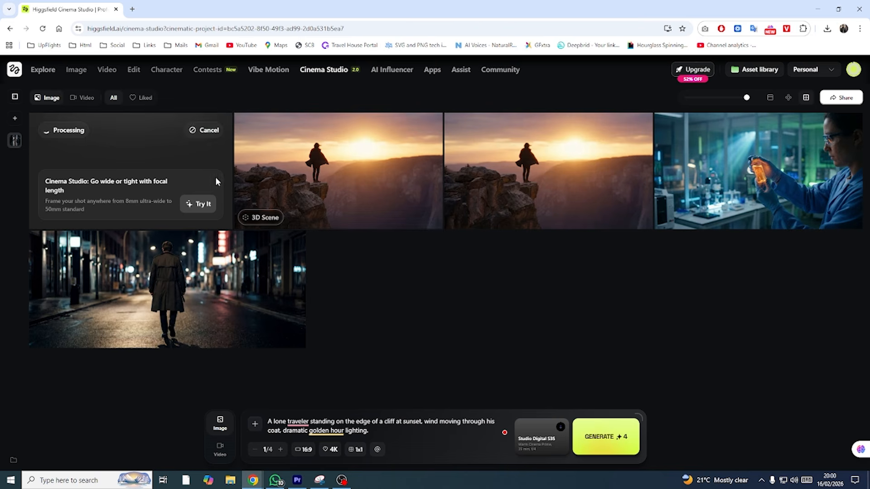
mouse_move(157, 156)
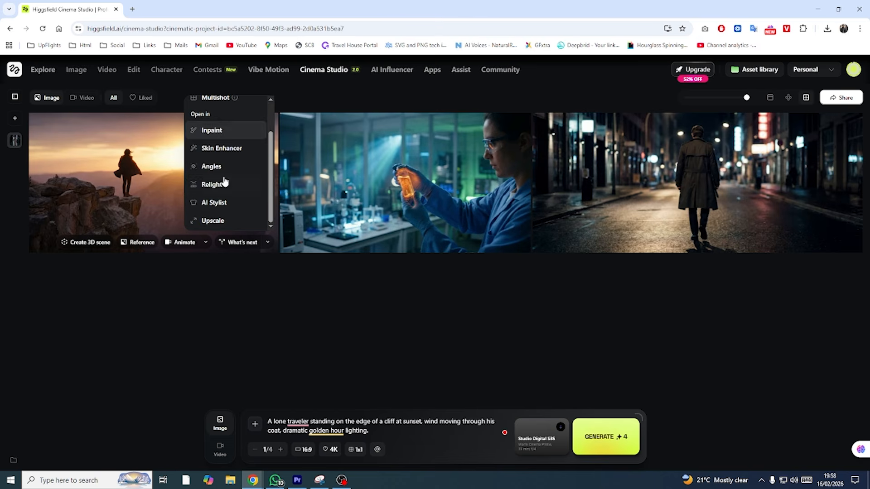
- Check the animation frame placement options of the cliff image and create a 3D scene from it
scroll(223, 180, "up", 2)
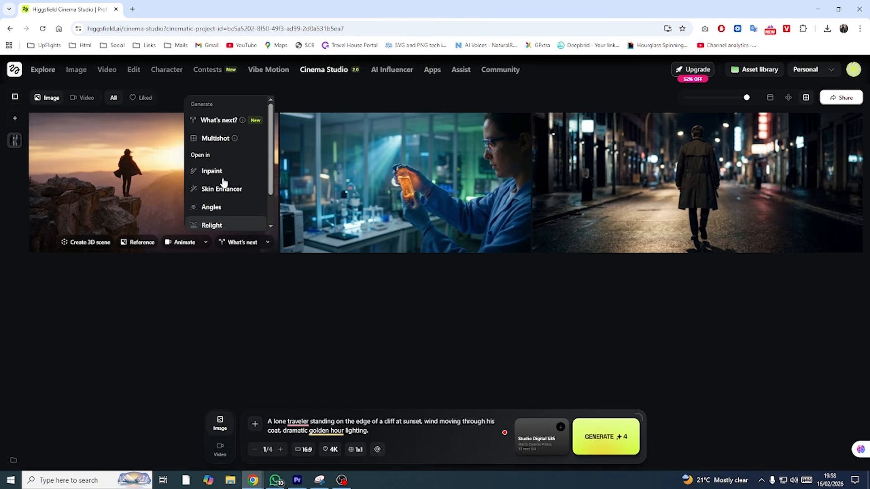
left_click(202, 243)
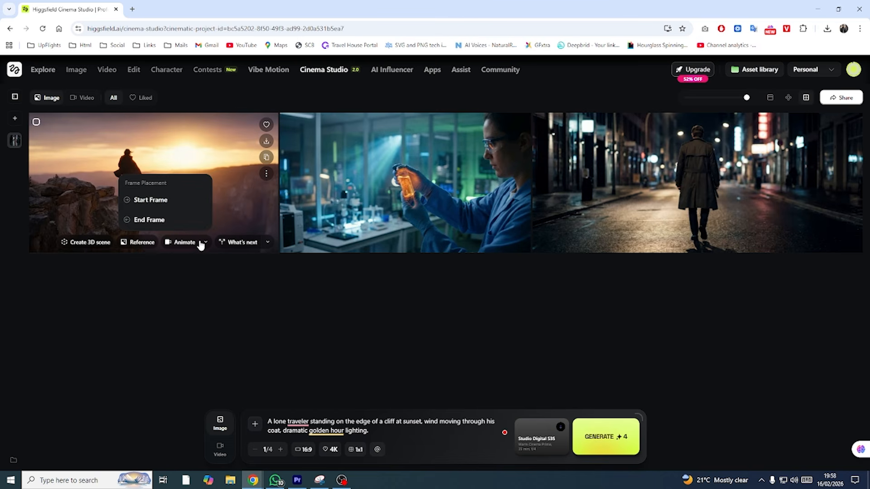
left_click(201, 244)
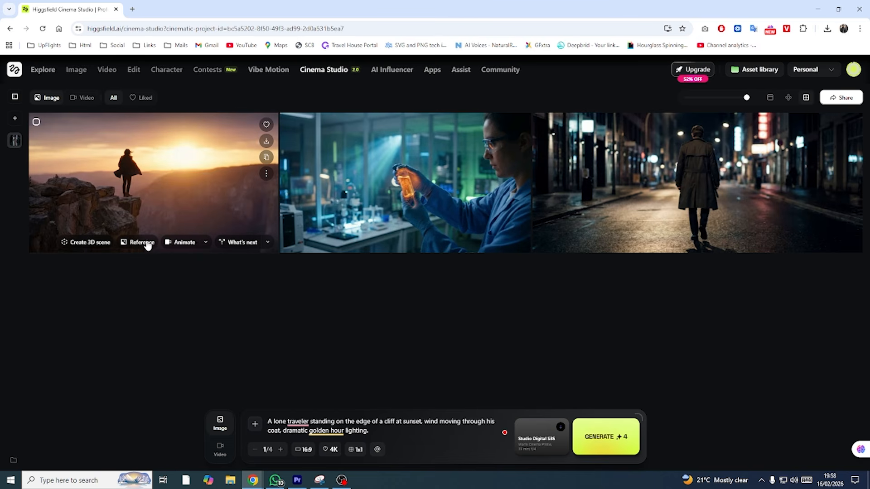
left_click(93, 243)
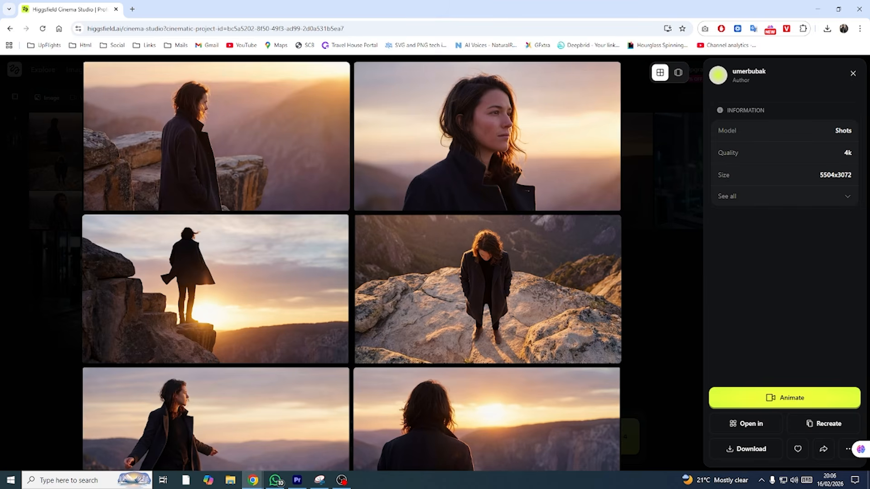
- Look through the full set of generated shots of the cliff scene
scroll(332, 253, "down", 2)
scroll(332, 251, "up", 2)
scroll(355, 235, "down", 3)
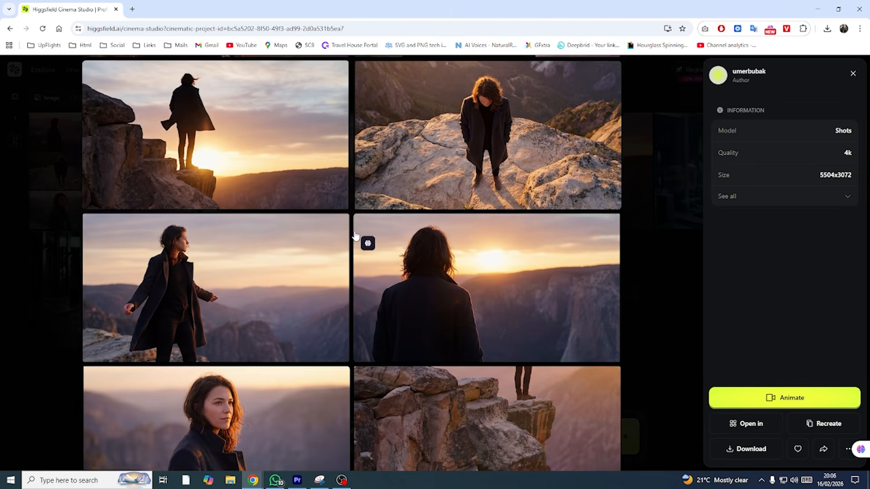
scroll(273, 305, "down", 5)
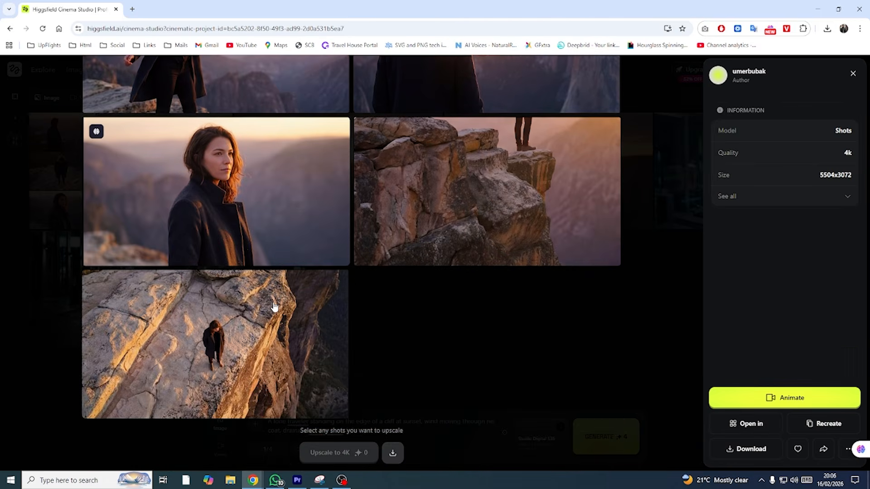
scroll(290, 306, "up", 8)
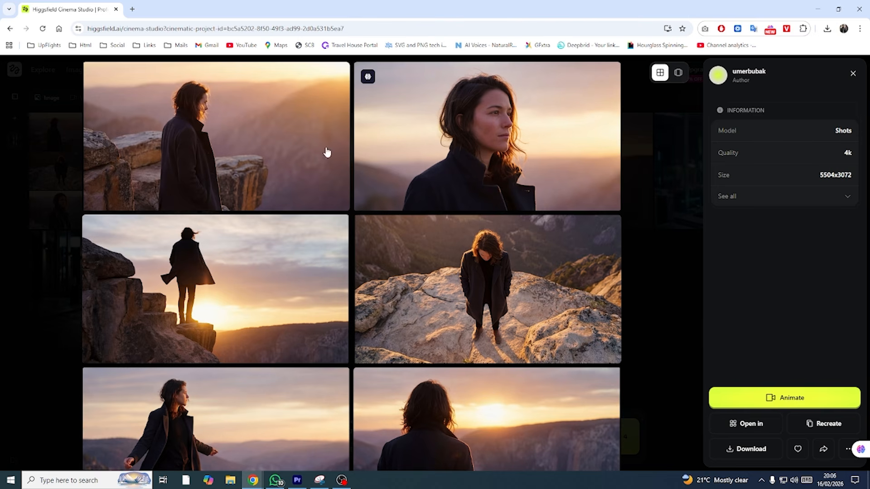
- Close the shots view and look through the cliff image's follow-up options, including Multishot, Inpaint, Angles, Relight and Upscale
left_click(851, 71)
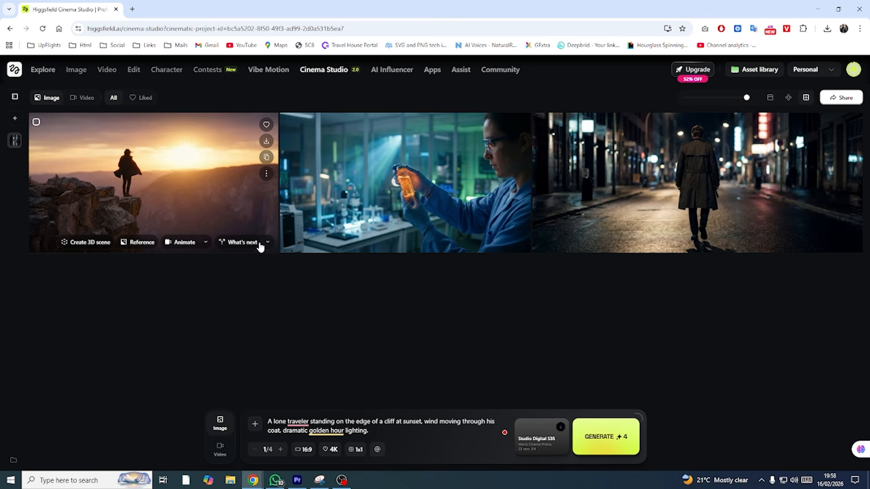
left_click(267, 243)
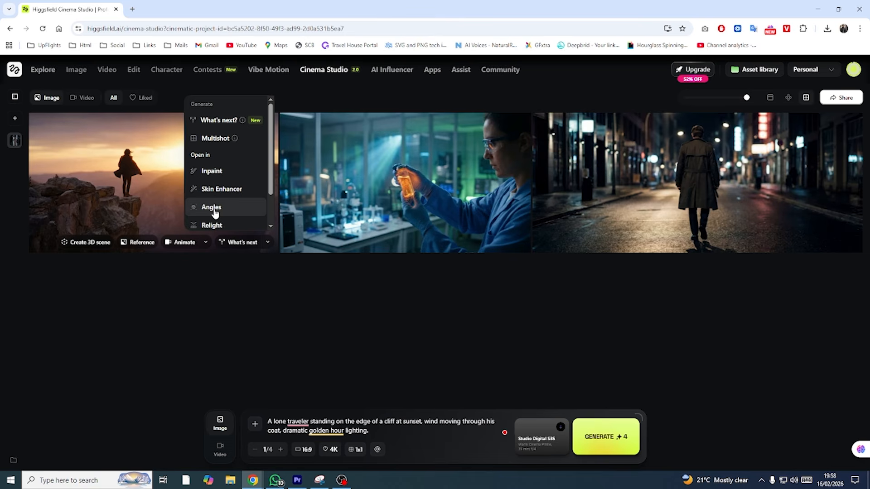
scroll(224, 181, "down", 1)
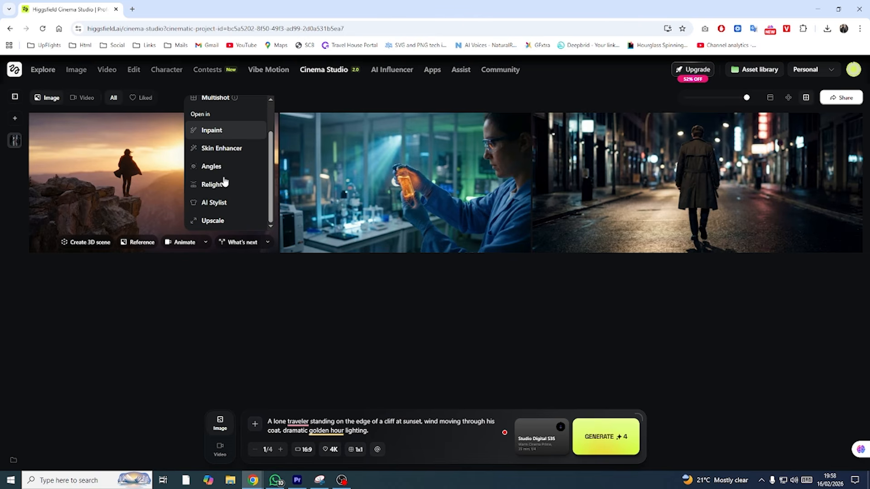
scroll(224, 182, "up", 1)
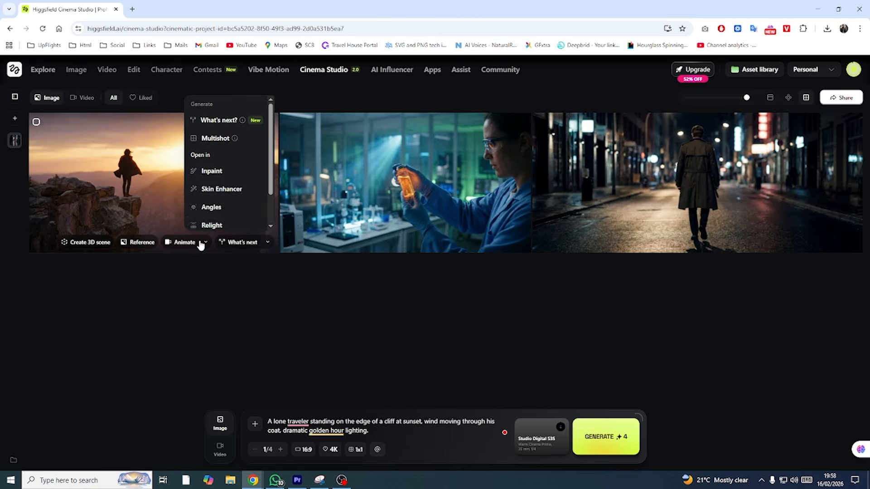
left_click(202, 243)
left_click(201, 243)
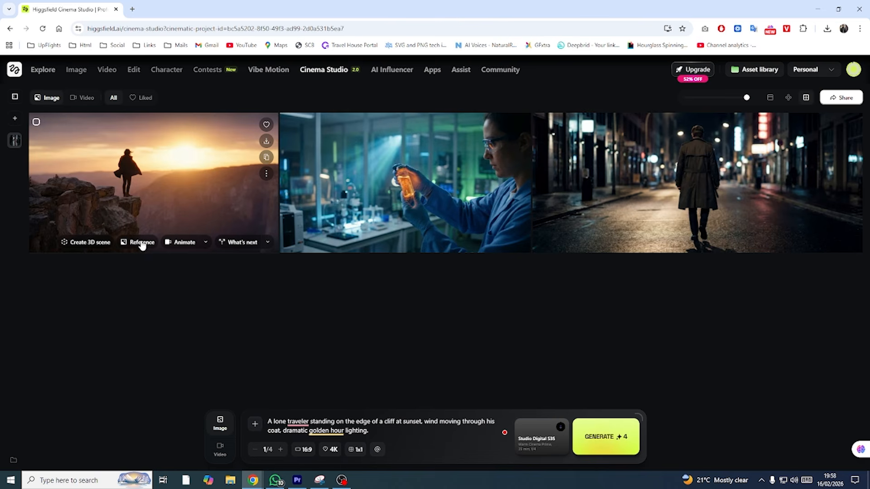
- Create a 3D scene from the cliff sunset image and open it for framing
left_click(95, 243)
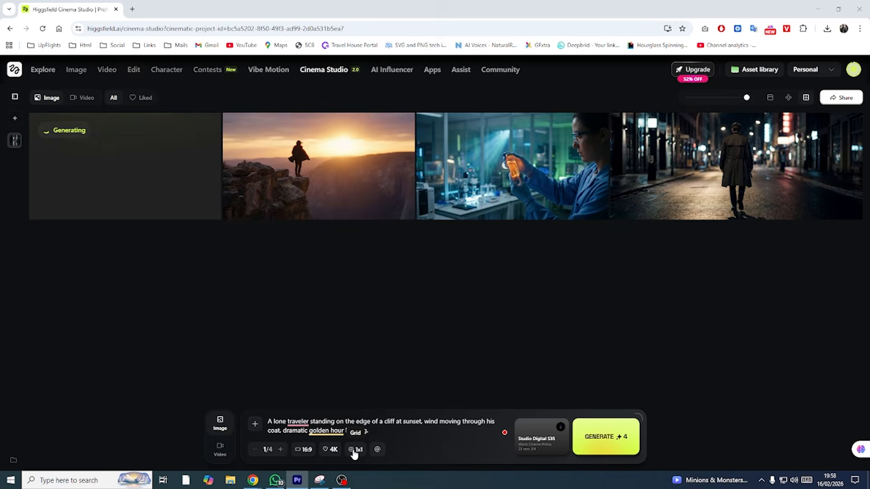
key("F11")
left_click(315, 181)
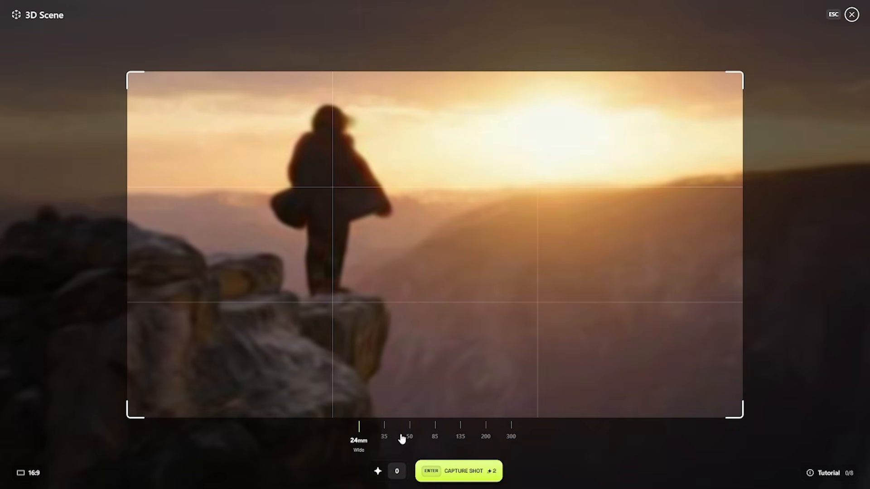
- Reframe the 3D scene with the traveler near the center at 35 mm focal length, comparing 85 mm, and capture the shot
left_click(385, 433)
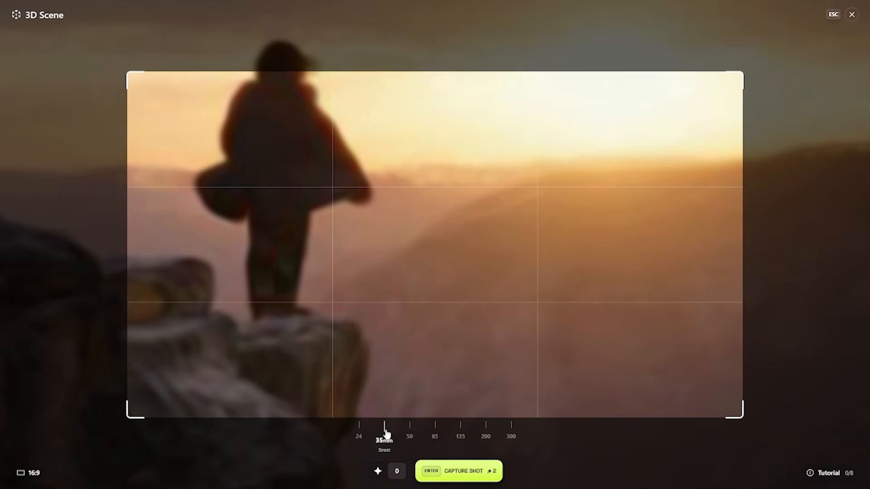
left_click_drag(382, 402, 357, 244)
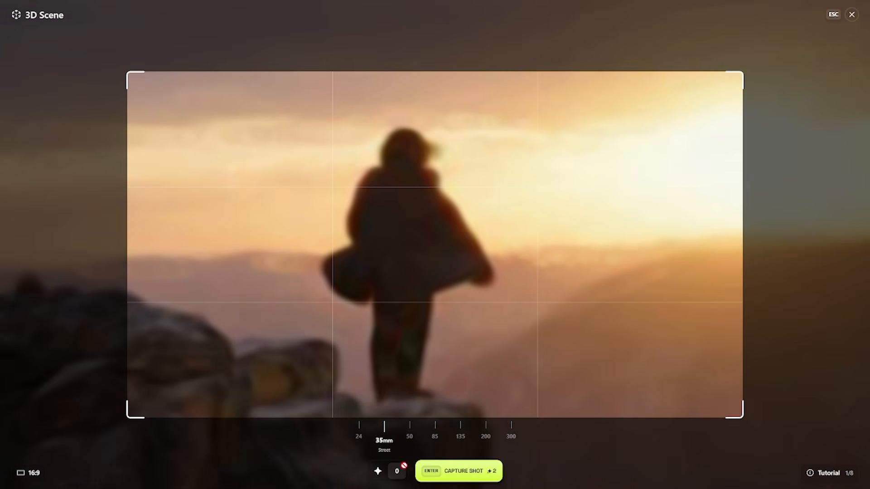
left_click(436, 428)
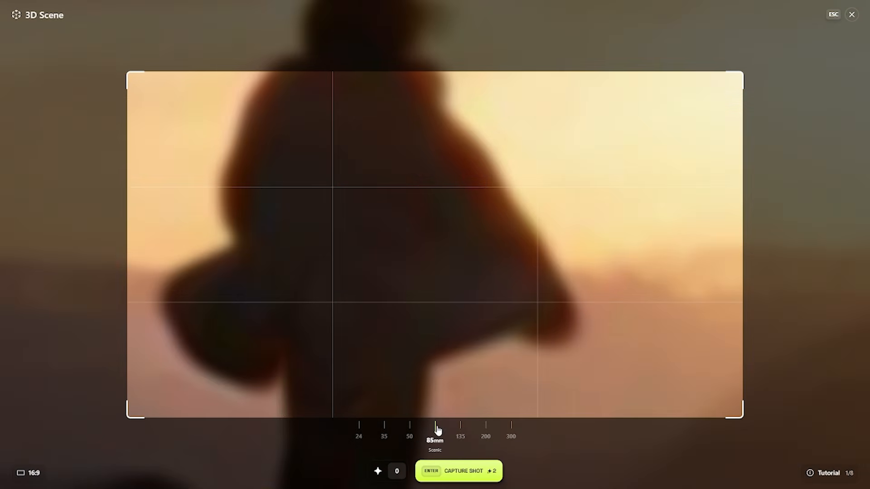
left_click(384, 427)
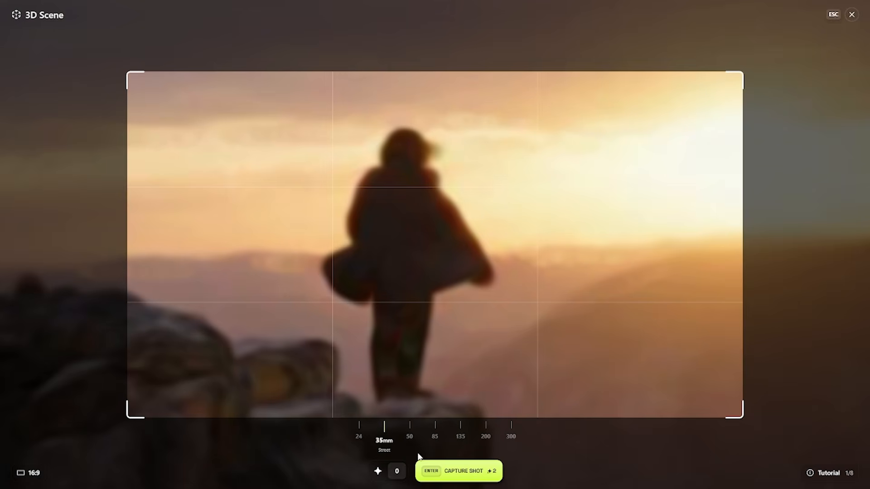
left_click(458, 473)
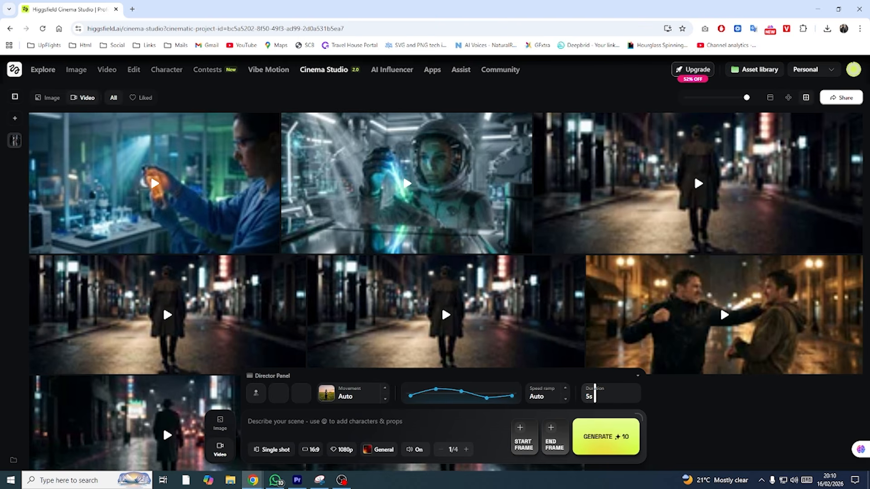
- Check the image and character input options for video generation and open the shot mode choices
key("alt+Tab")
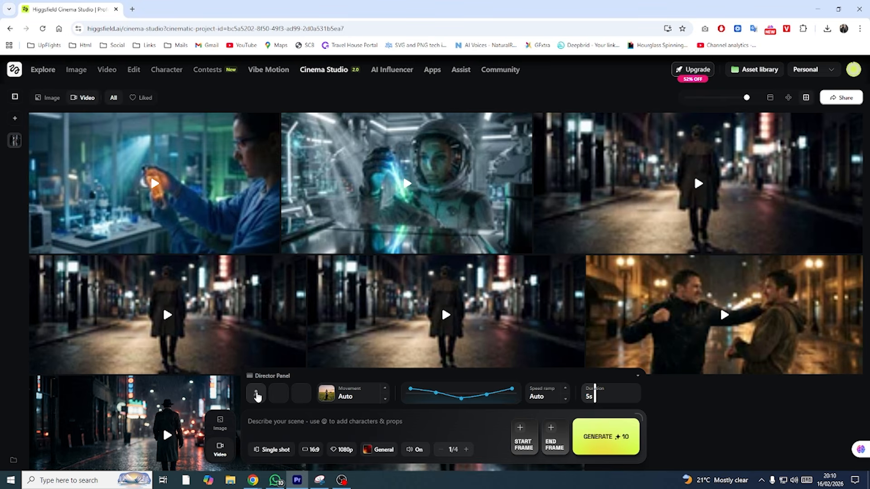
left_click(257, 397)
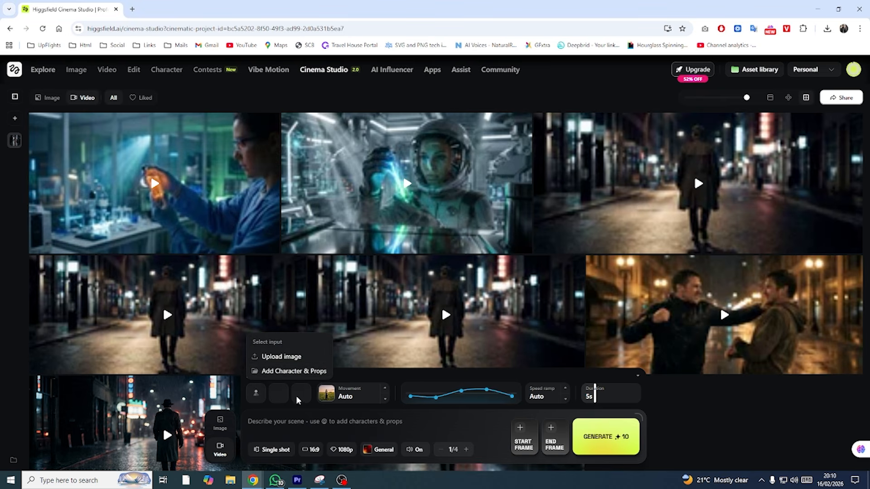
left_click(274, 396)
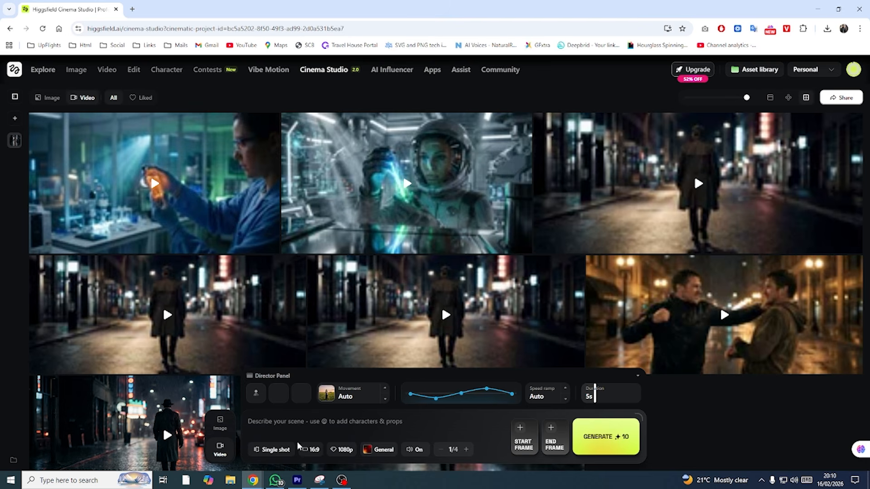
left_click(278, 451)
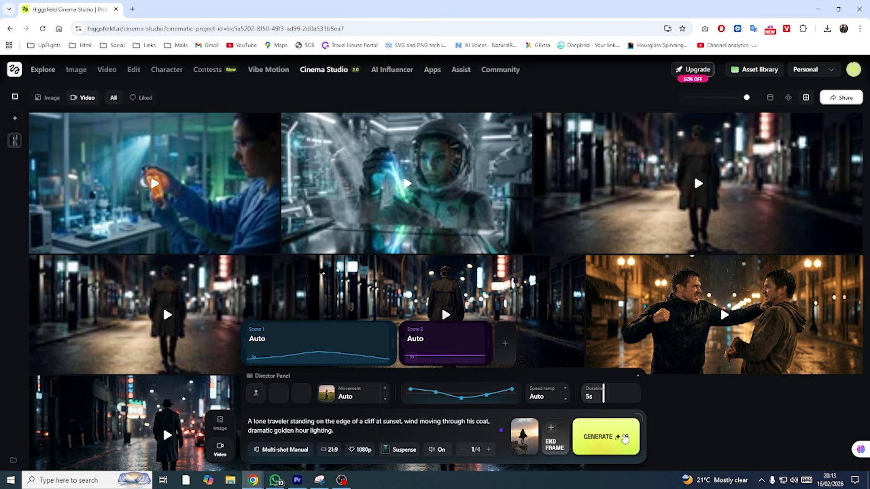
- Generate the two-scene manual multi-shot video of the cliff traveler at 21:9, 1080p with the Suspense genre
left_click(624, 438)
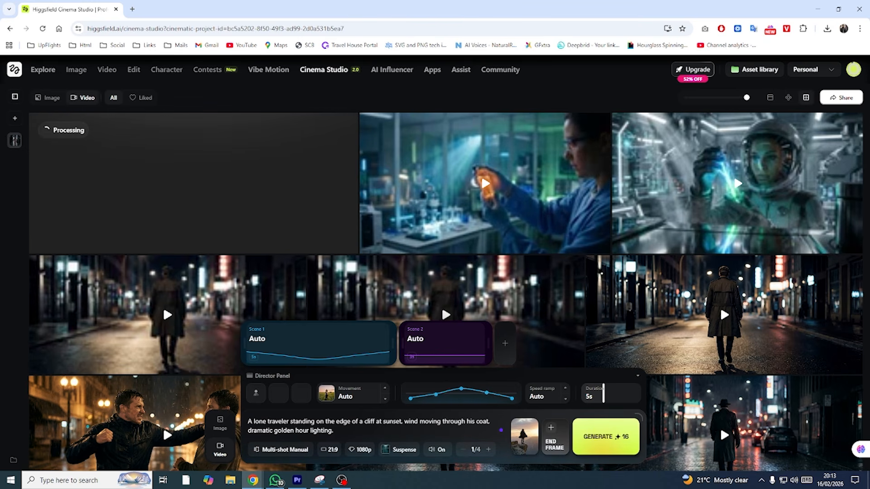
key("alt+Tab")
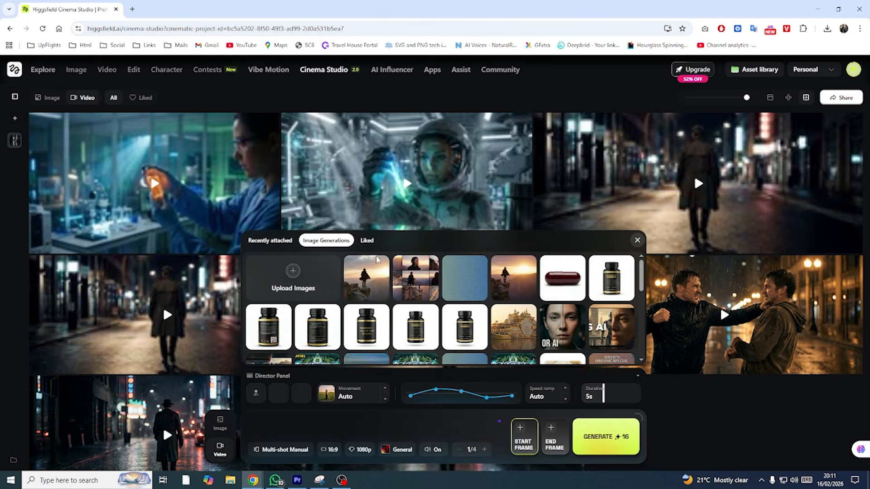
- Use the generated cliff sunset image as the video's start frame and set the aspect ratio to 21:9
left_click(373, 283)
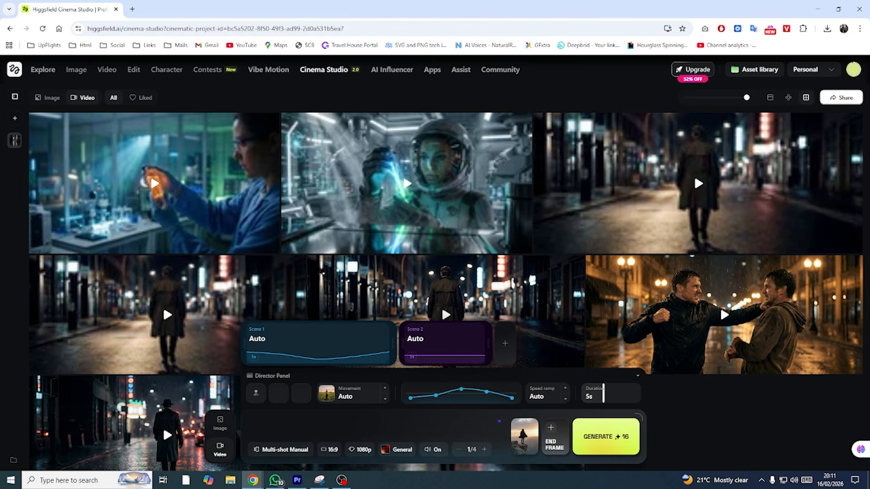
key("alt+Tab")
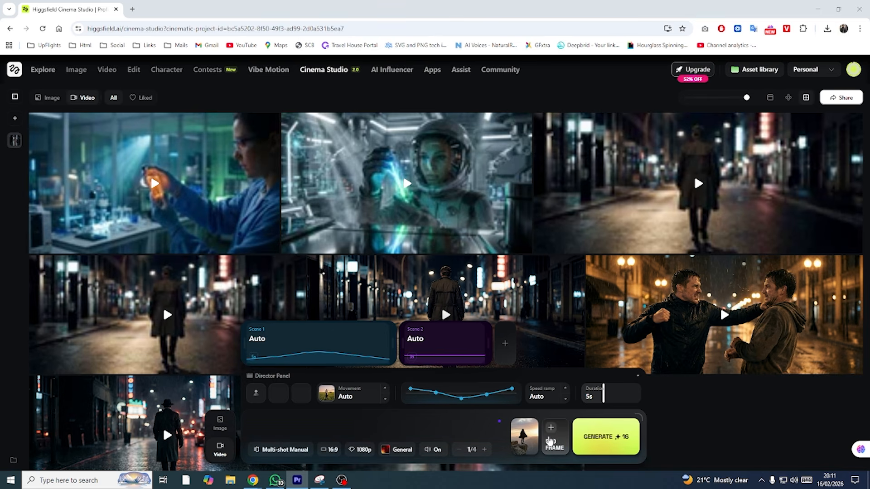
left_click(549, 441)
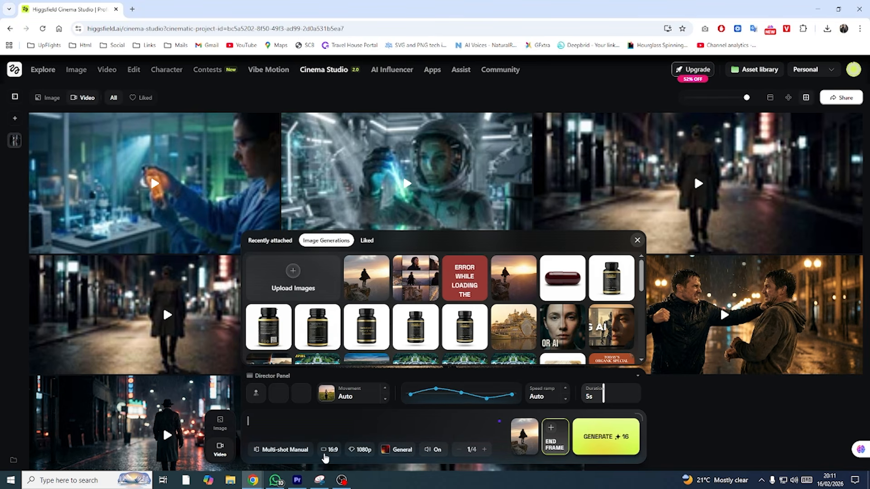
left_click(329, 450)
left_click(346, 430)
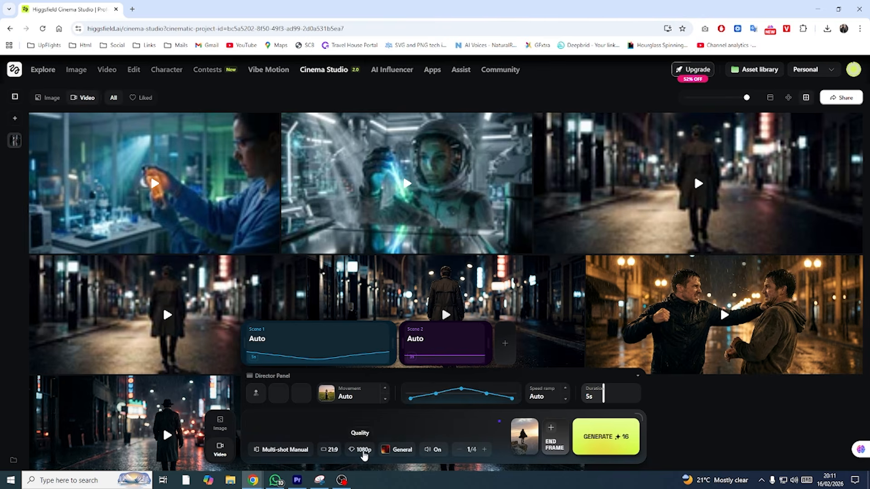
- Browse the video genres and set the genre to Suspense
left_click(400, 449)
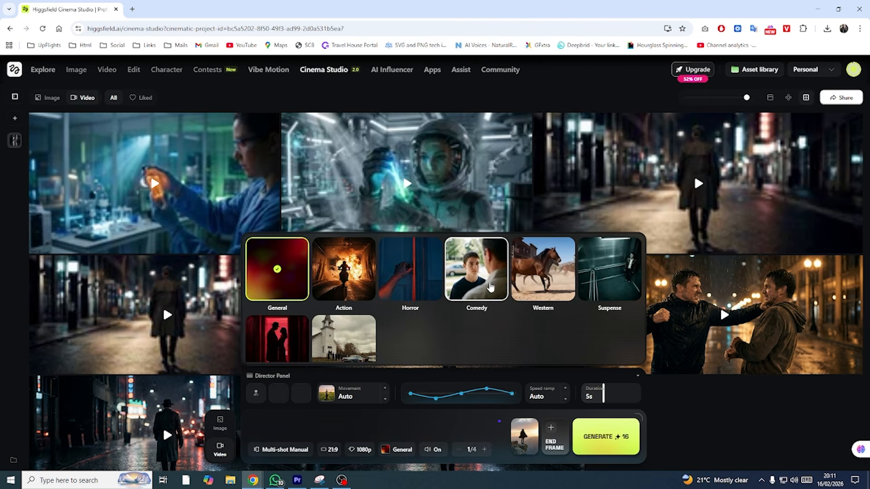
scroll(475, 311, "down", 1)
scroll(391, 326, "up", 1)
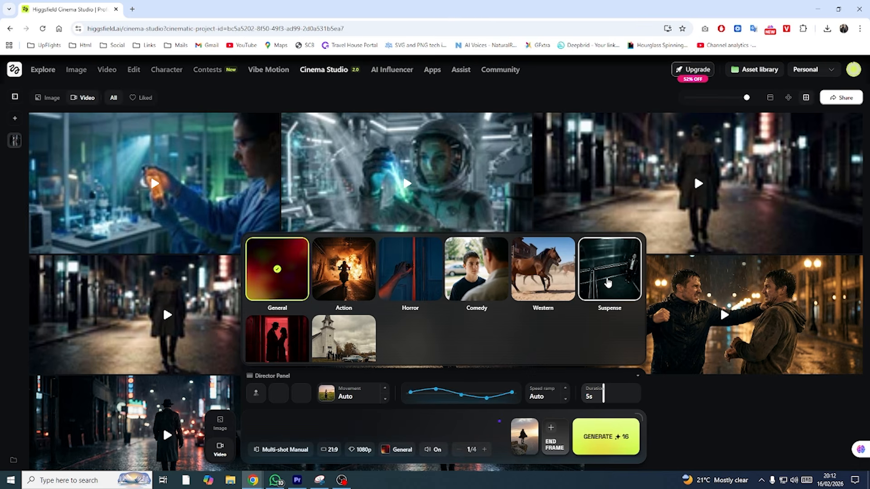
left_click(591, 288)
- Enter the prompt "A lone traveler standing on the edge of a cliff at sunset, wind moving through his coat, dramatic golden hour lighting." and generate the video
left_click(381, 430)
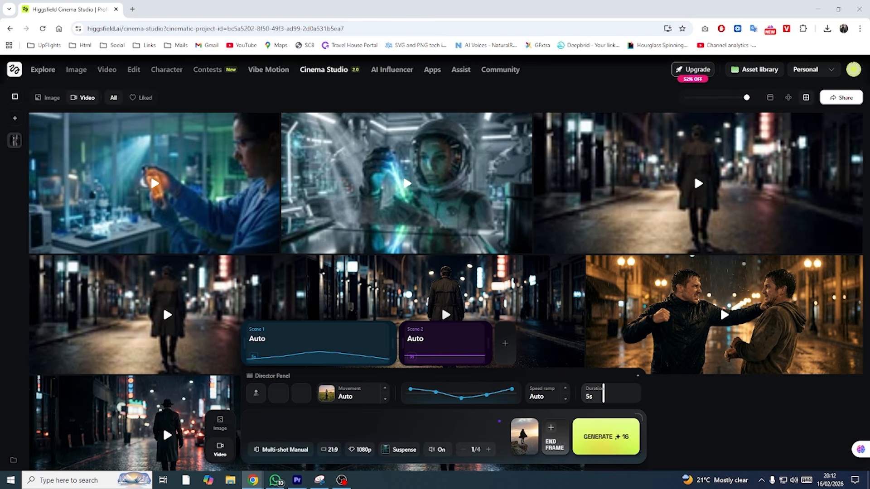
type("A lone traveler standing on the edge of a cliff at sunset, wind moving through his coat, dramatic golden hour lighting.")
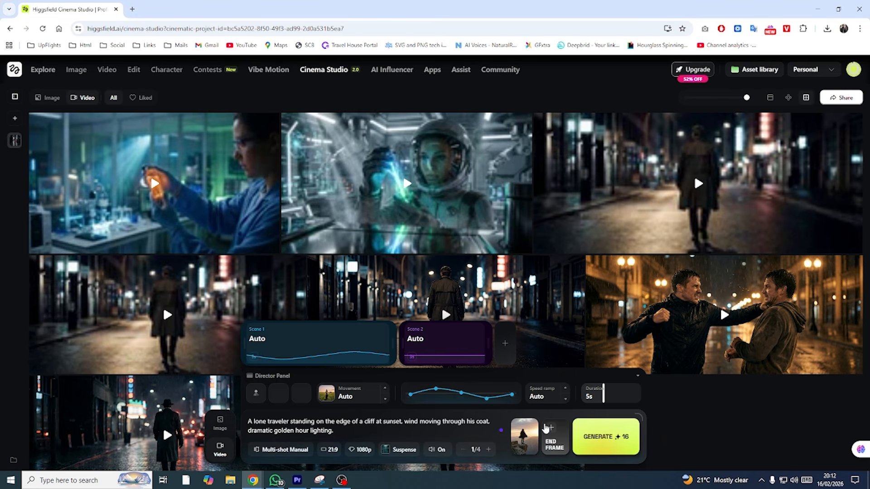
left_click(624, 439)
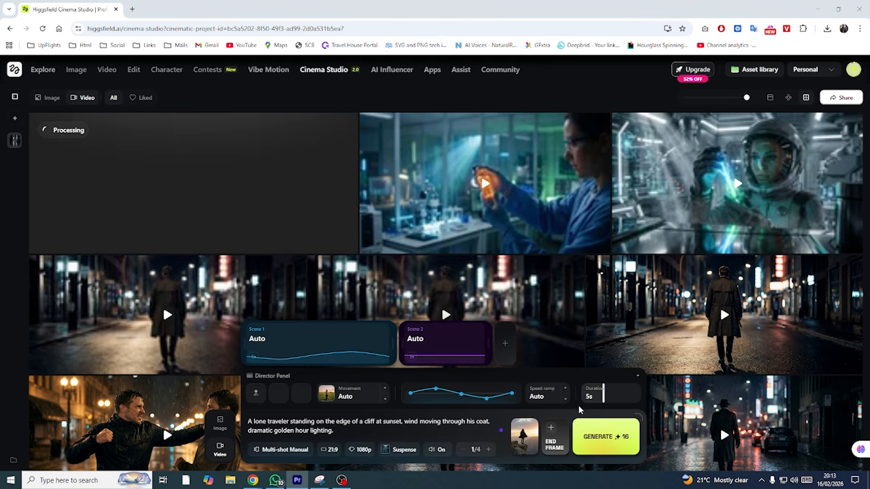
- Open the speed ramp options for the video
left_click(565, 399)
left_click(566, 400)
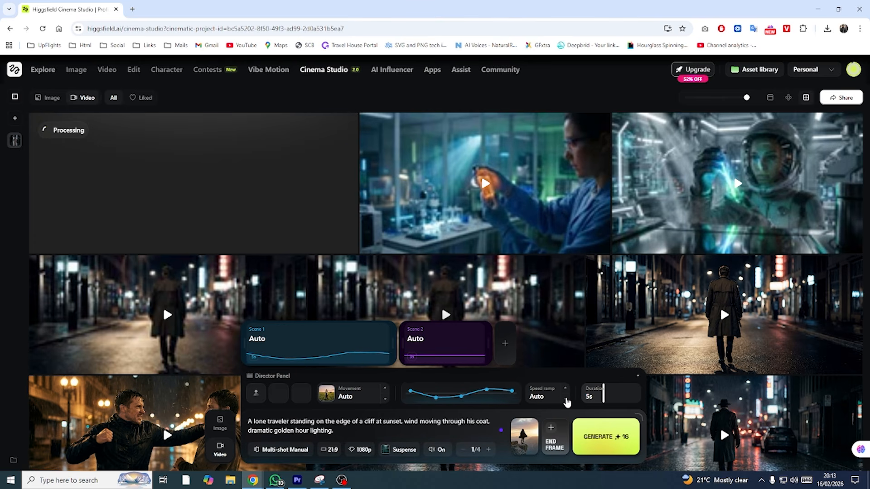